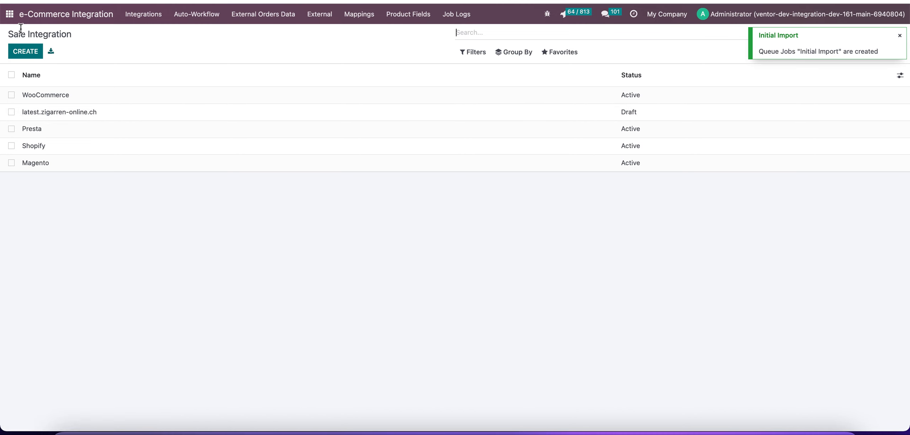
# Review the Presta initial import job for pricelists in the job queue.
pyautogui.click(340, 115)
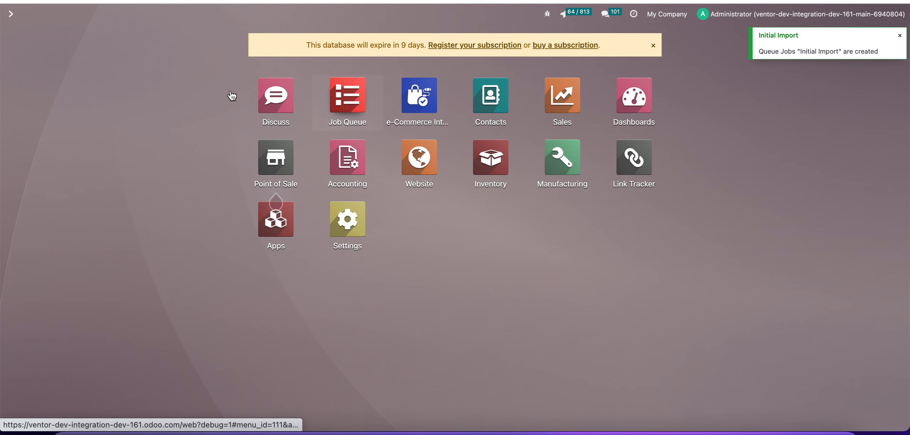
pyautogui.click(666, 33)
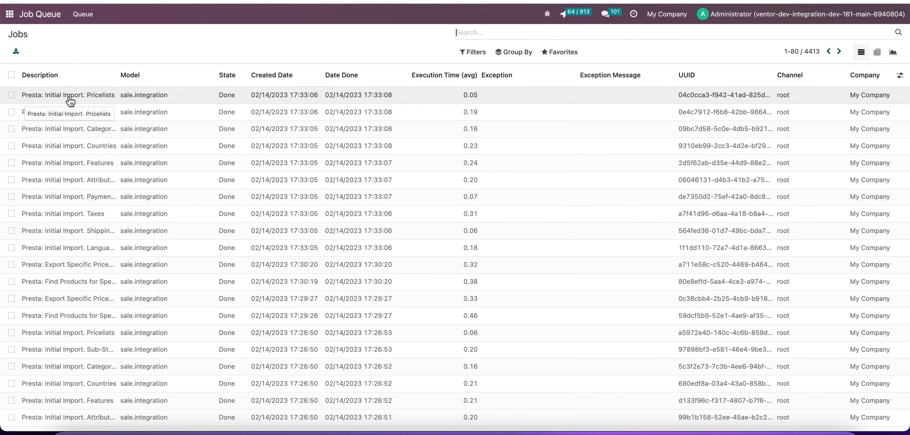
pyautogui.click(69, 96)
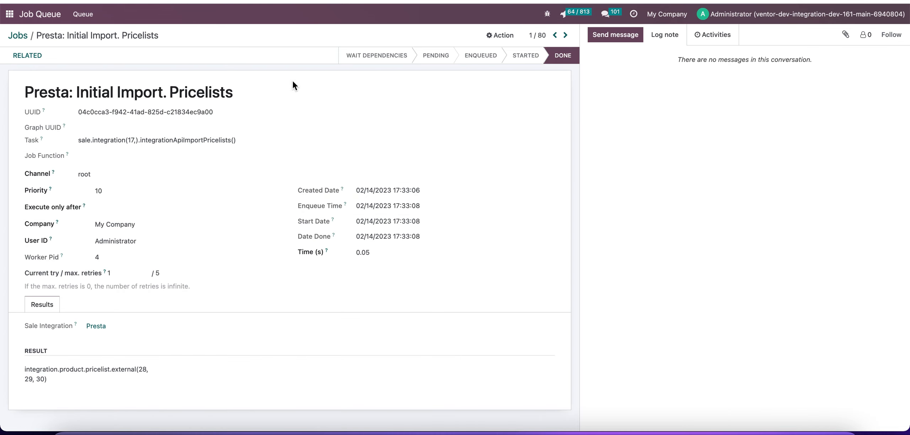
# View the external pricelists imported into the e-Commerce Integration app.
pyautogui.click(9, 14)
pyautogui.click(404, 106)
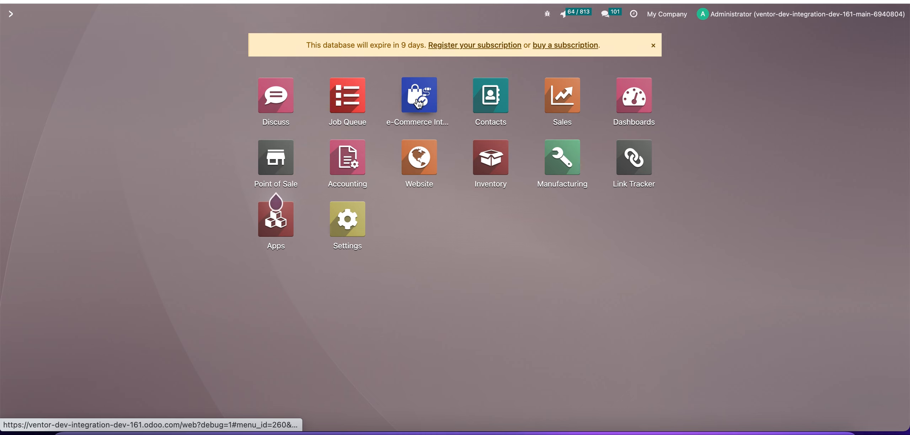
pyautogui.click(274, 21)
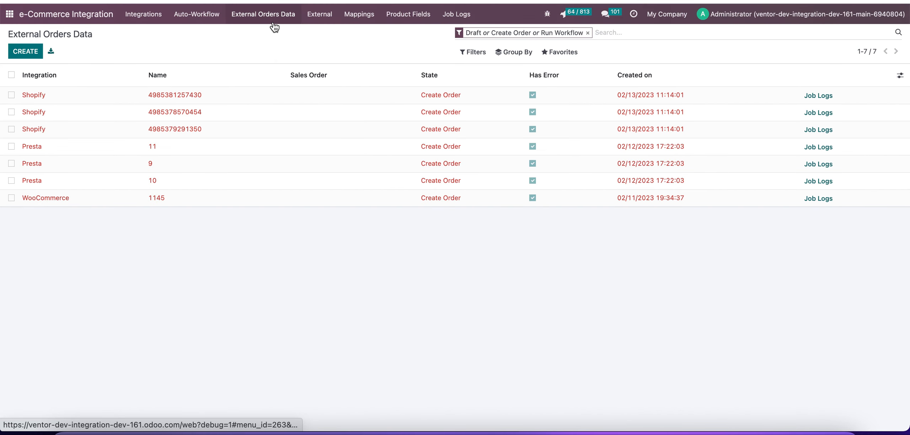
pyautogui.click(319, 23)
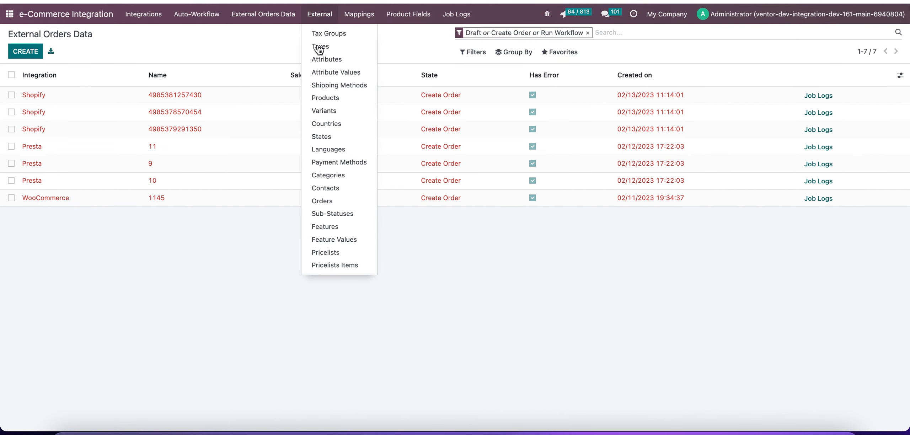
pyautogui.click(322, 256)
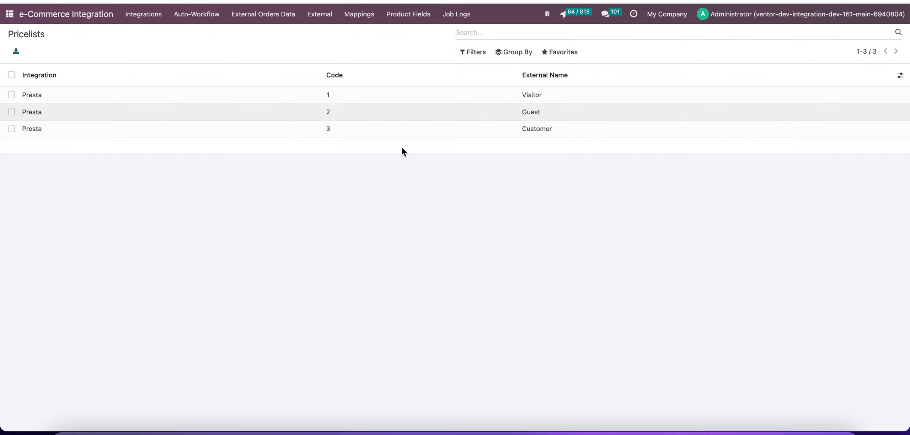
# Open the Presta sale integration and review its customer and product default settings.
pyautogui.click(64, 18)
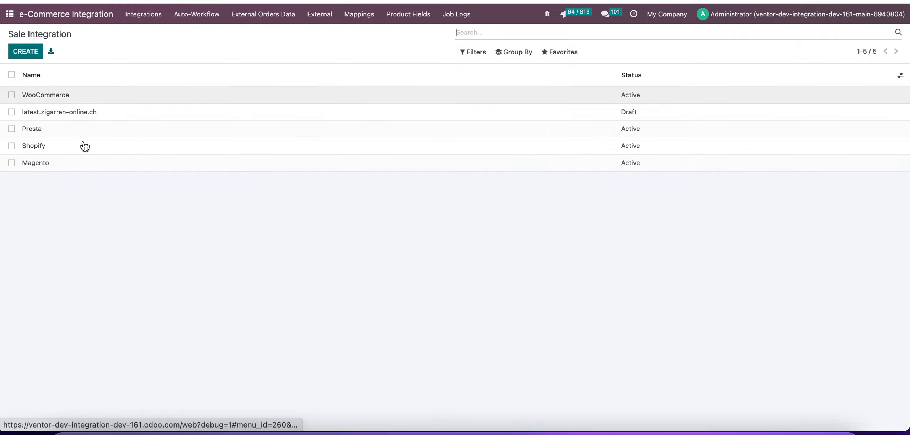
pyautogui.click(55, 129)
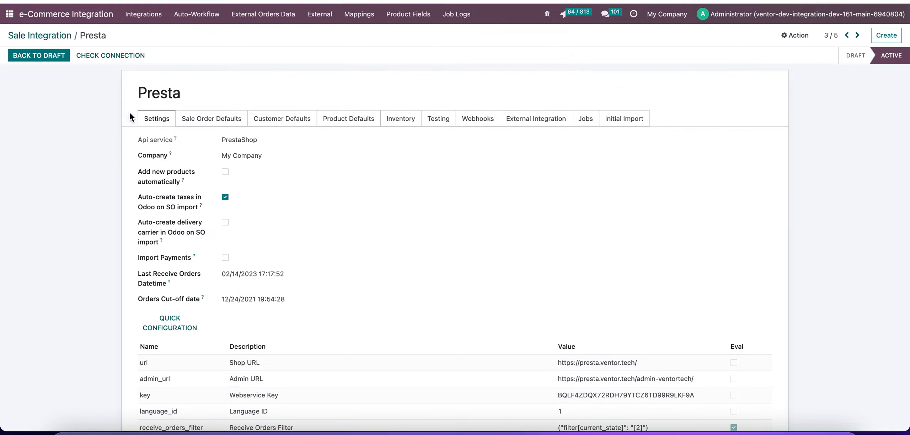
pyautogui.click(291, 128)
pyautogui.click(329, 125)
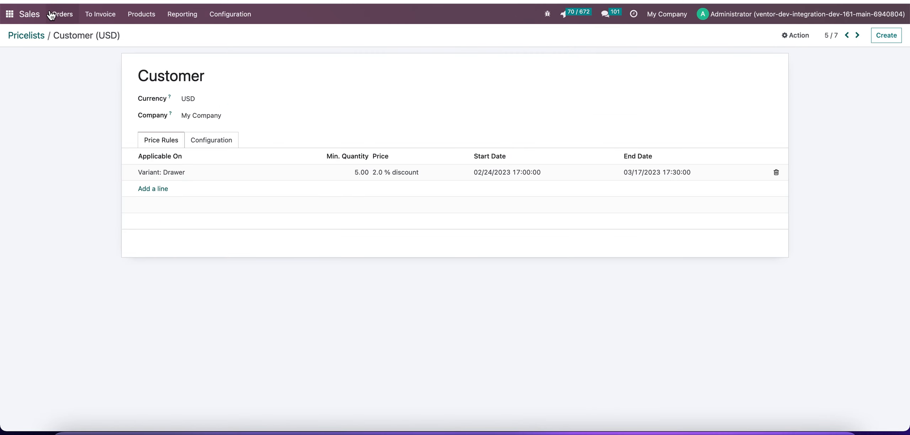
# Open the Visitor pricelist from the Sales pricelists.
pyautogui.click(136, 16)
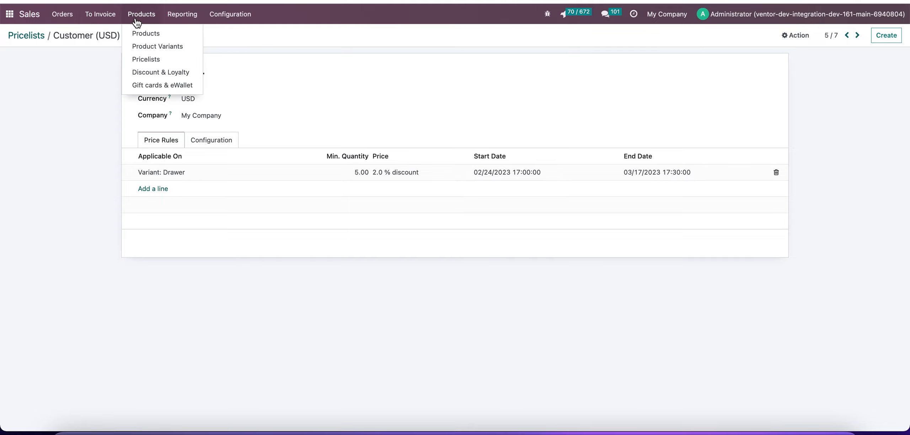
pyautogui.click(147, 60)
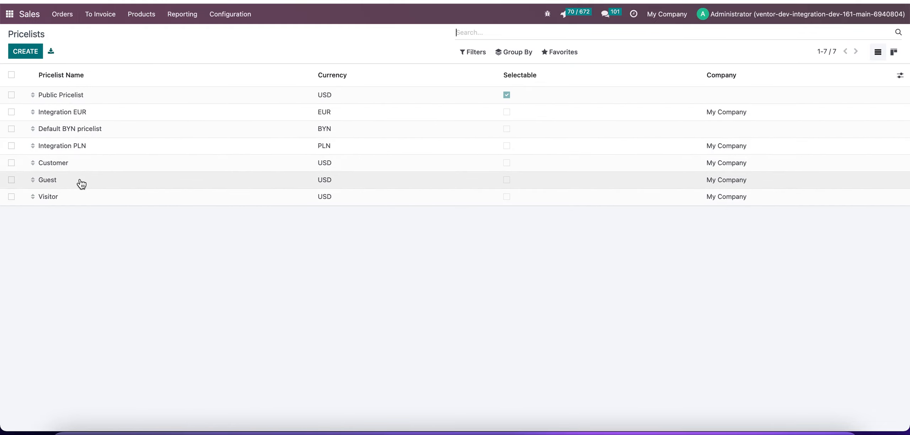
pyautogui.click(88, 198)
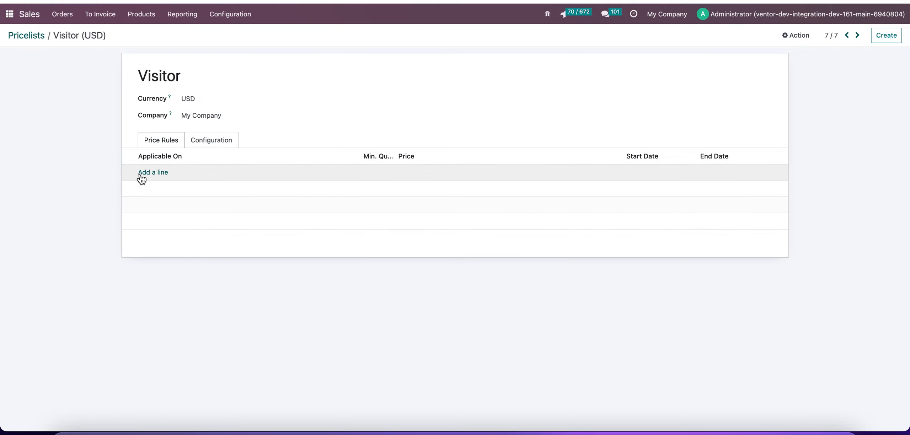
# Add a price rule to the Visitor pricelist, computed as a 45% discount.
pyautogui.click(153, 172)
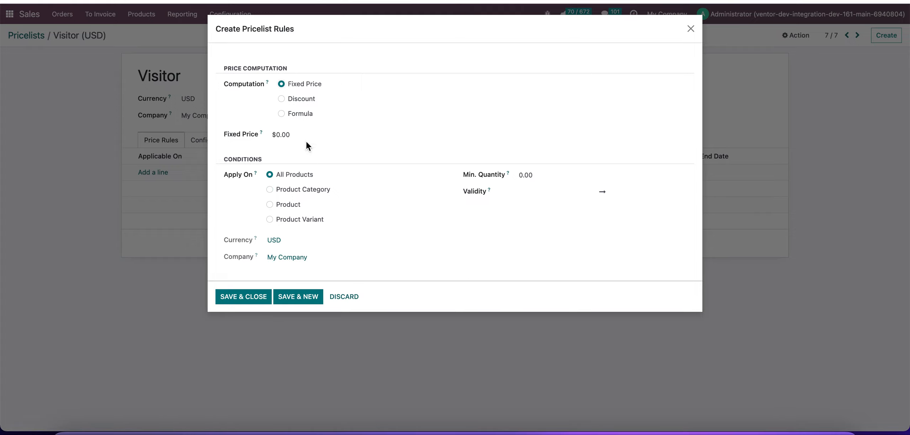
pyautogui.click(310, 98)
pyautogui.click(269, 134)
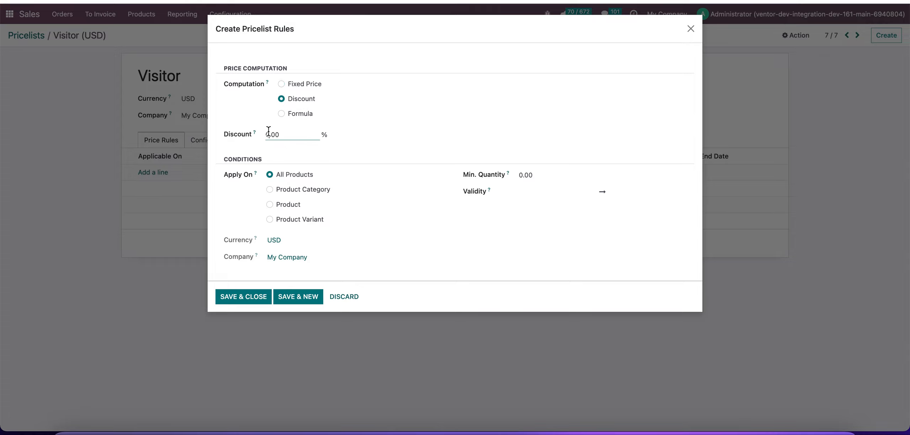
pyautogui.write('45')
# Apply the price rule to the product variant [FURN_8855] Drawer.
pyautogui.click(283, 206)
pyautogui.click(283, 222)
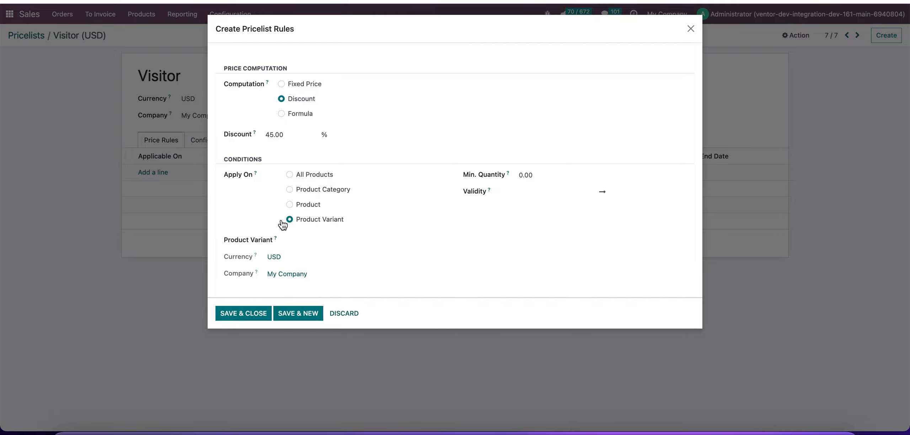
pyautogui.click(301, 240)
pyautogui.write('dr')
pyautogui.write('aweer')
pyautogui.press('BackSpace')
pyautogui.press('BackSpace')
pyautogui.write('r')
pyautogui.click(320, 282)
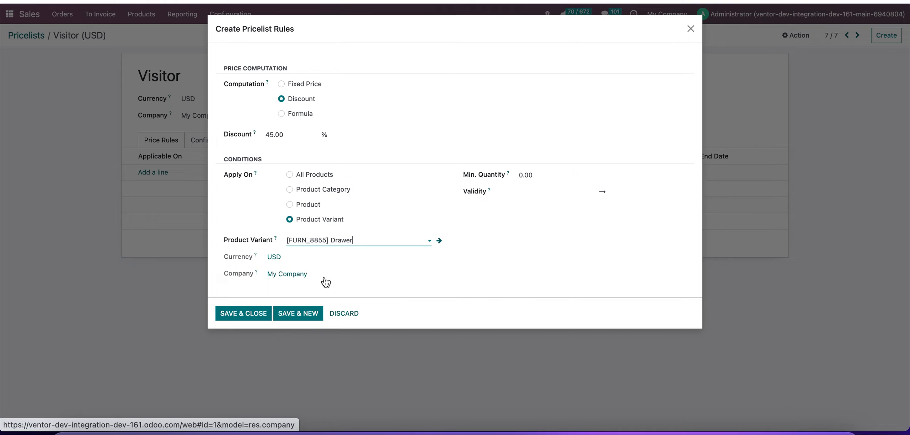
# Set the rule's minimum quantity to 2 and validity from 02/16/2023 17:00 to 02/18/2023 17:35, saving the rule and pricelist.
pyautogui.click(522, 174)
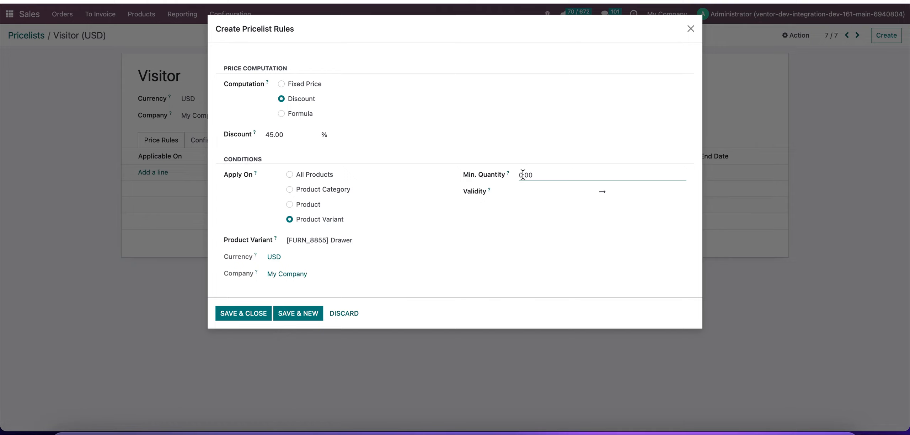
pyautogui.press('BackSpace')
pyautogui.write('2')
pyautogui.click(528, 192)
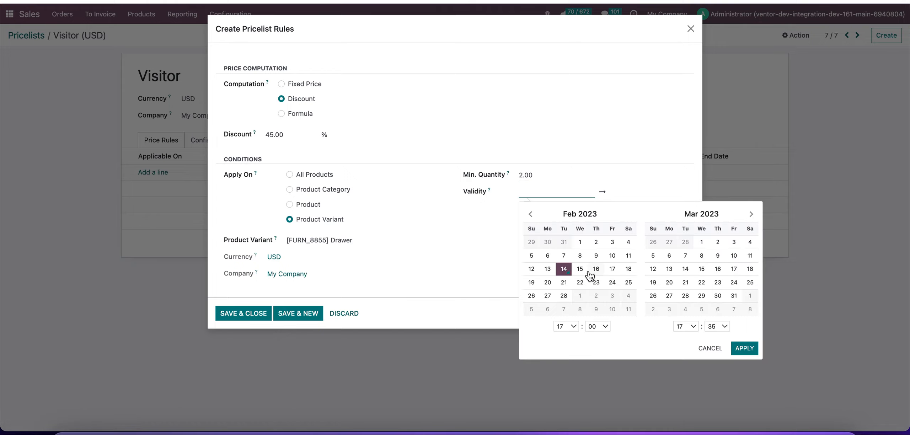
pyautogui.click(596, 269)
pyautogui.click(628, 269)
pyautogui.click(744, 348)
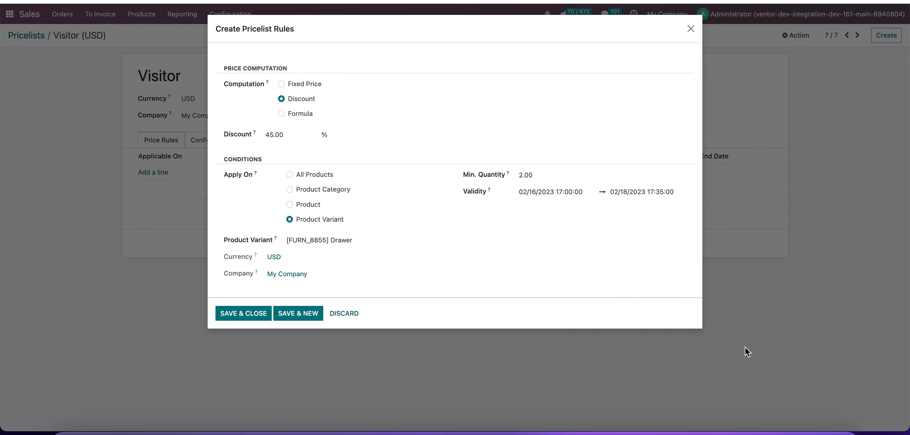
pyautogui.click(239, 312)
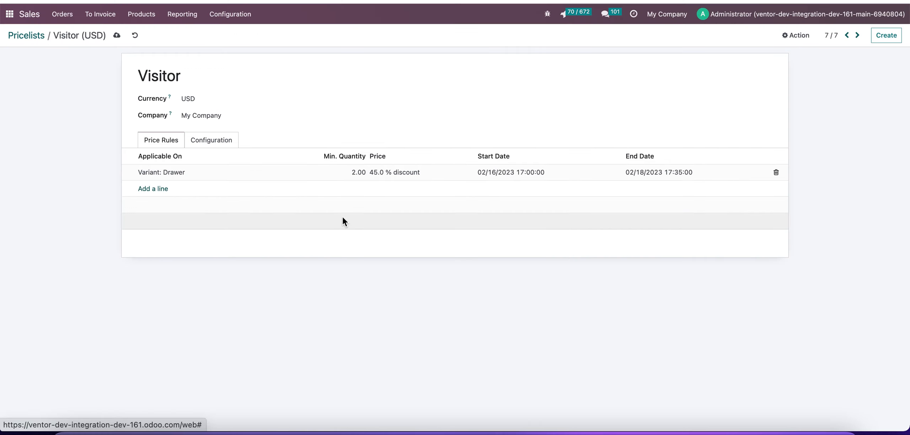
pyautogui.click(117, 35)
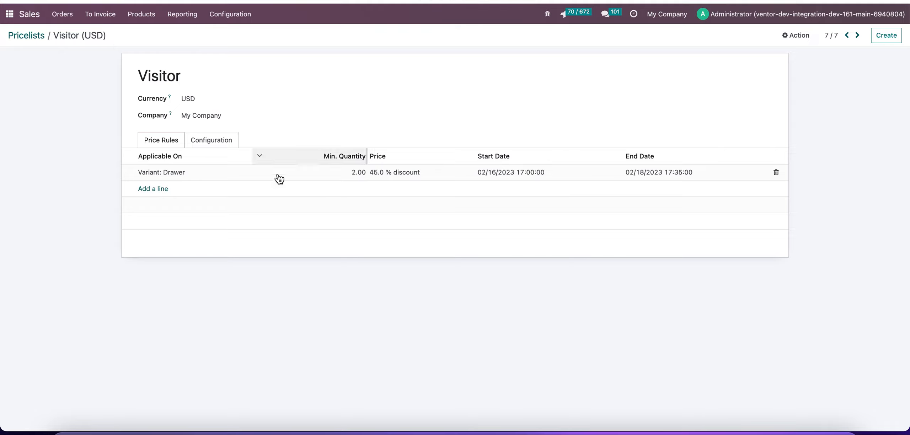
# Check the Drawer product record and force the export of the Visitor pricelist to the external store.
pyautogui.click(161, 172)
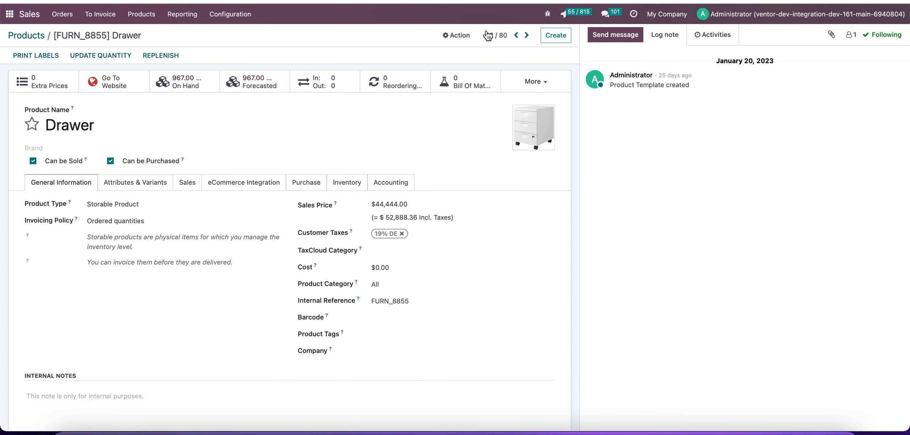
pyautogui.click(457, 35)
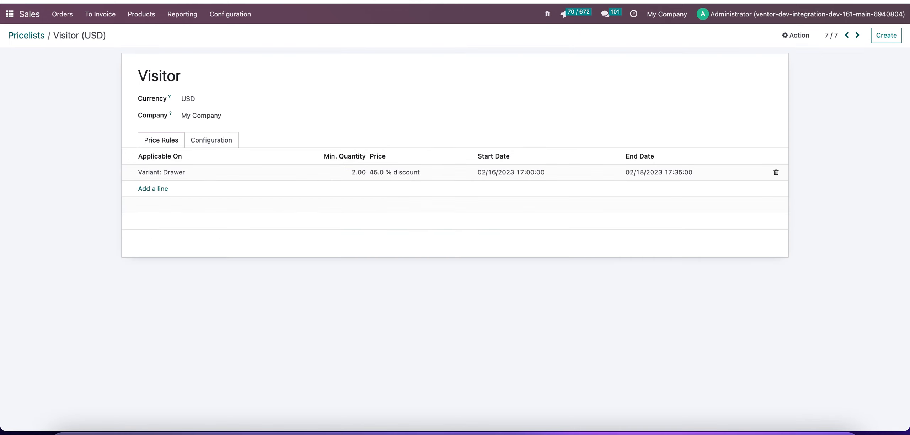
pyautogui.click(798, 38)
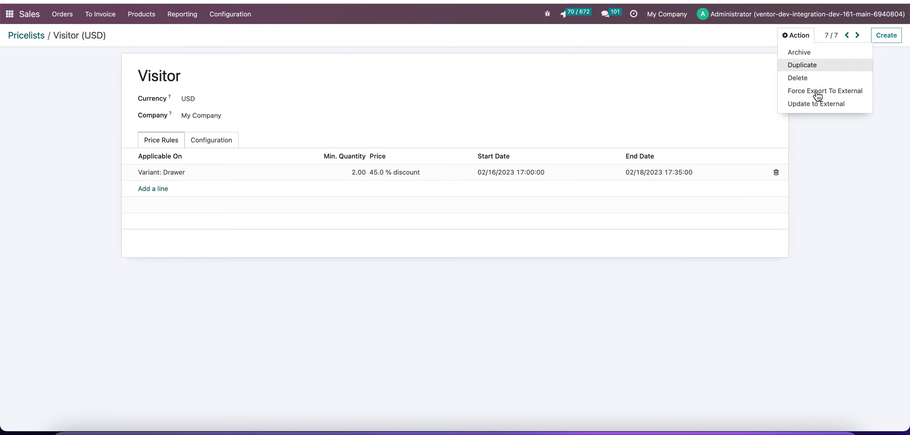
pyautogui.click(810, 93)
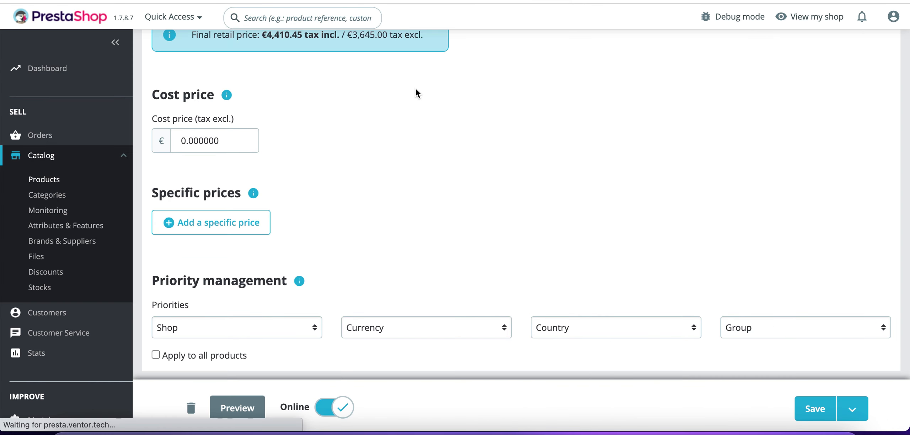
# Switch to PrestaShop and check the group, discount, period and minimum quantity of the product's specific price.
pyautogui.scroll(-8, 416, 92)
pyautogui.scroll(-3, 498, 224)
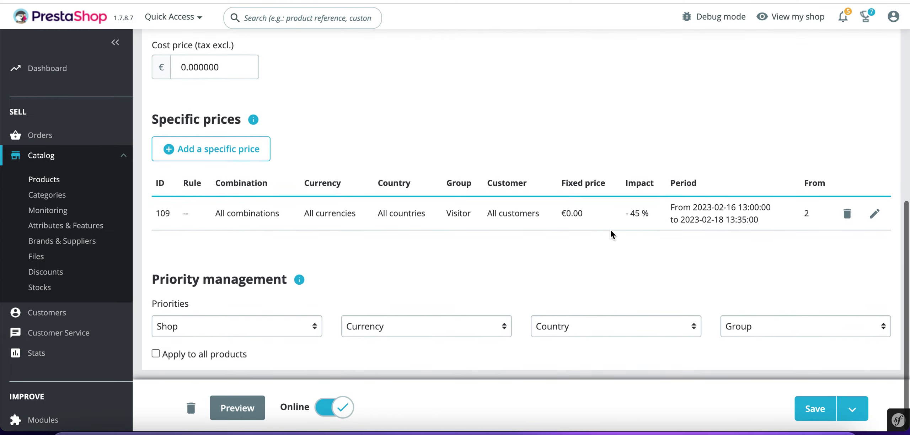
pyautogui.moveTo(644, 215); pyautogui.dragTo(616, 217)
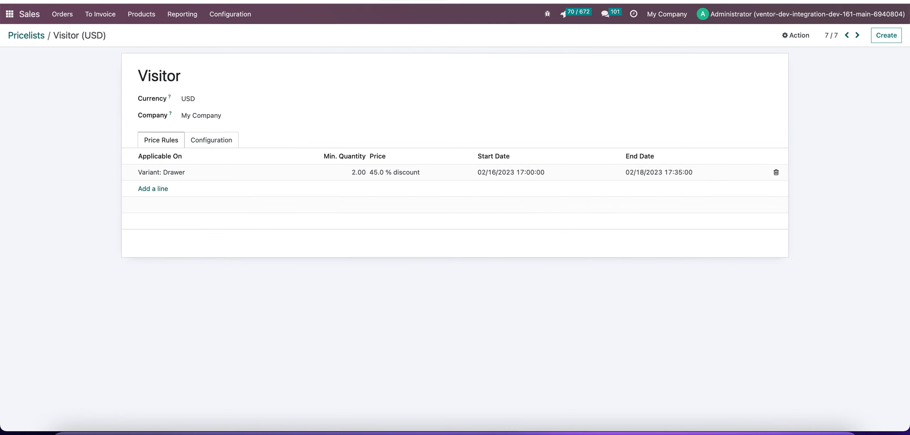
# In Odoo, set the Drawer rule's validity from 01/10/2023 17:00 to 01/27/2023 17:35 and save the rule.
pyautogui.click(501, 174)
pyautogui.click(580, 194)
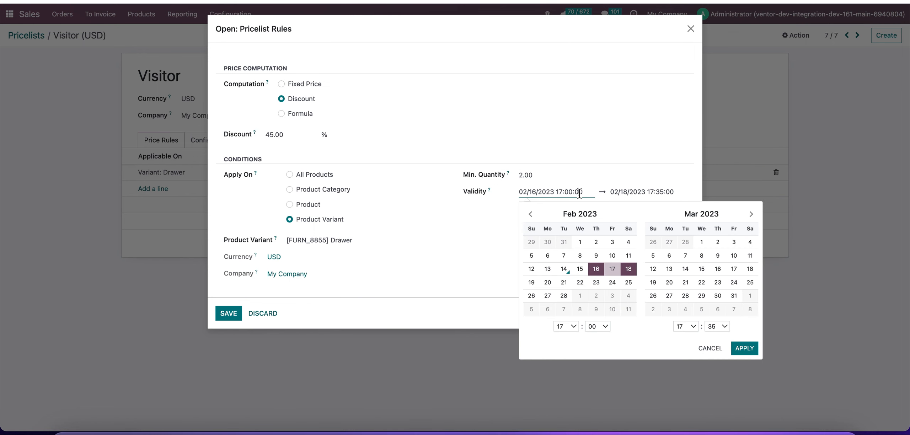
pyautogui.click(612, 283)
pyautogui.click(555, 244)
pyautogui.click(564, 269)
pyautogui.click(612, 296)
pyautogui.click(745, 348)
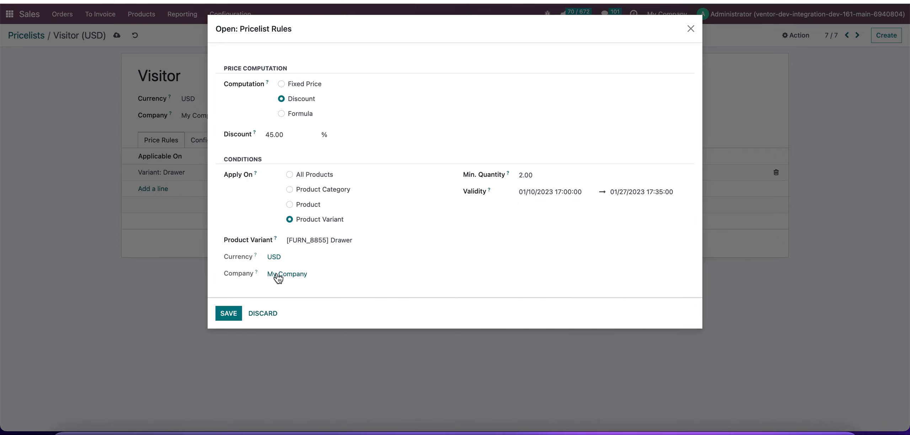
pyautogui.click(229, 313)
# Send the changed Visitor pricelist to the external store with Update to External.
pyautogui.click(784, 34)
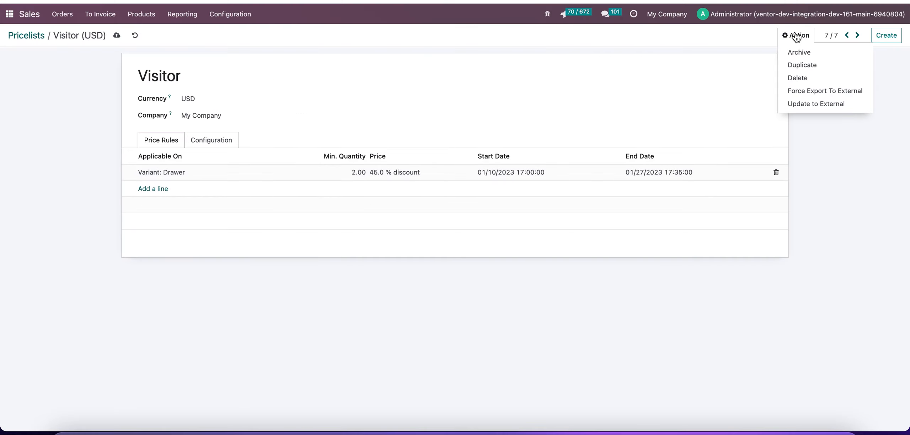
pyautogui.click(813, 107)
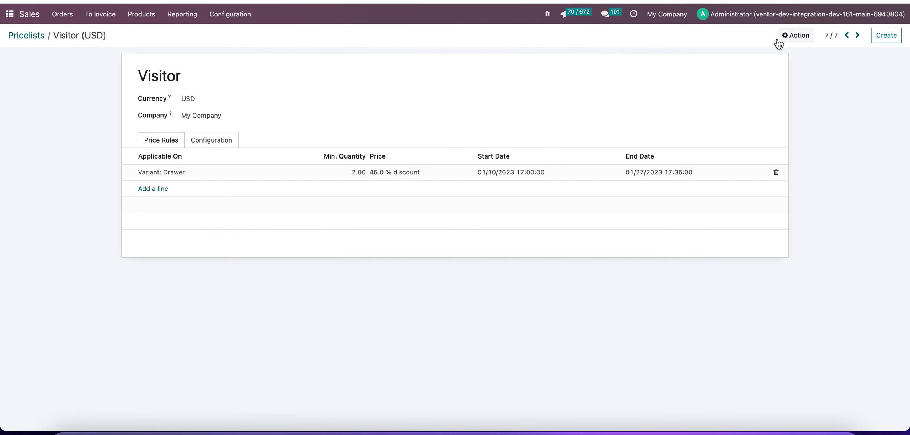
pyautogui.click(778, 40)
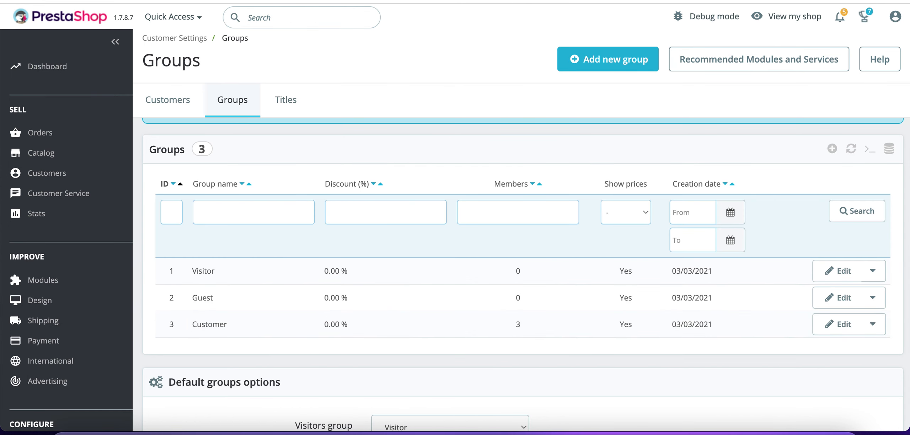
# Switch to Odoo and search the contacts by the customer's first name.
pyautogui.click(362, 0)
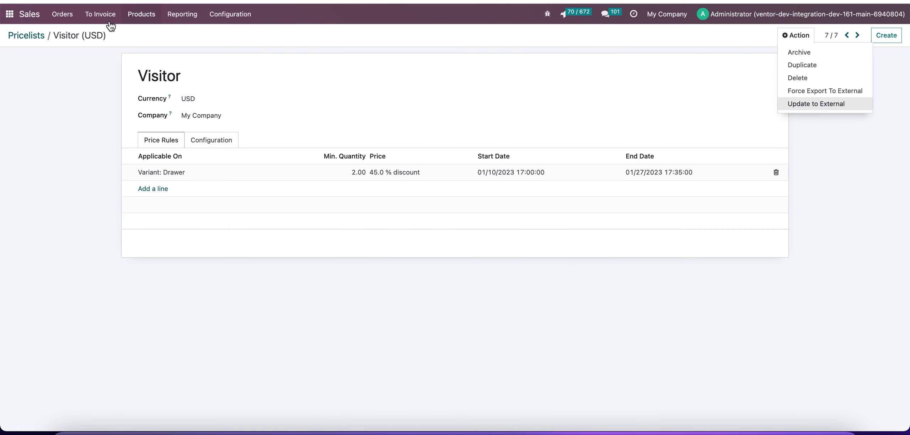
pyautogui.click(10, 14)
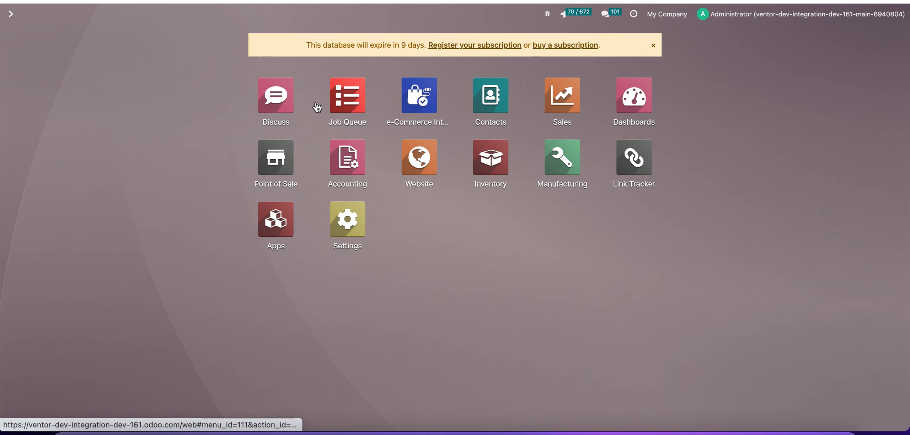
pyautogui.click(485, 113)
pyautogui.write('john')
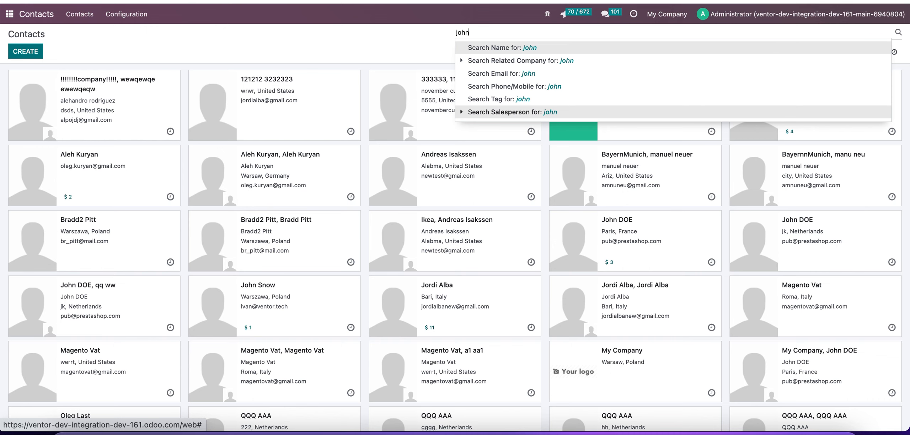
pyautogui.press('Return')
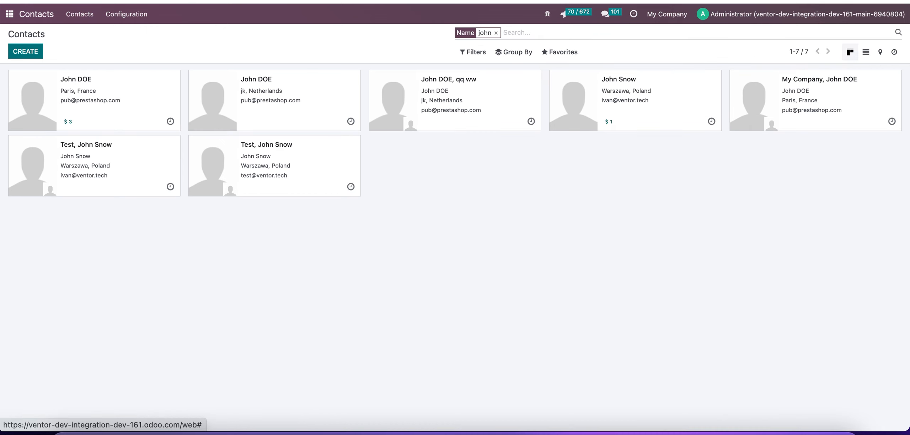
# Check the pricelist in the first matching contact's sales and purchase details and return to the search results.
pyautogui.click(130, 100)
pyautogui.click(133, 291)
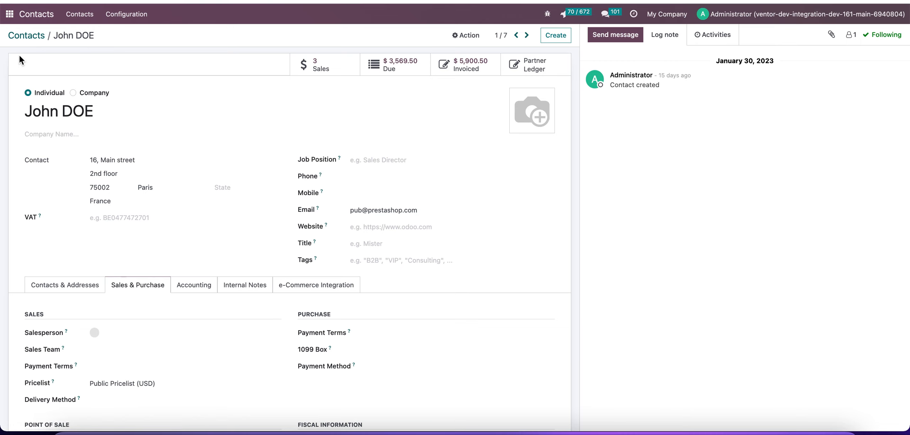
pyautogui.click(27, 40)
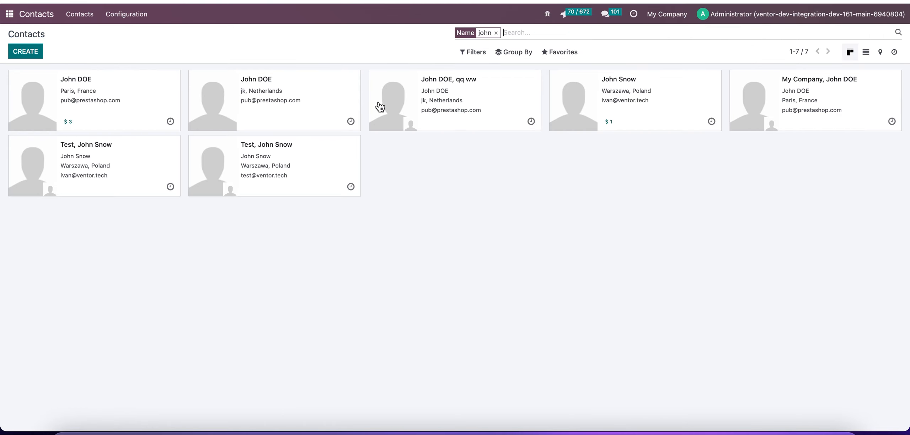
# Open the second matching contact and examine which pricelist is assigned in its sales details.
pyautogui.click(271, 95)
pyautogui.scroll(-3, 241, 249)
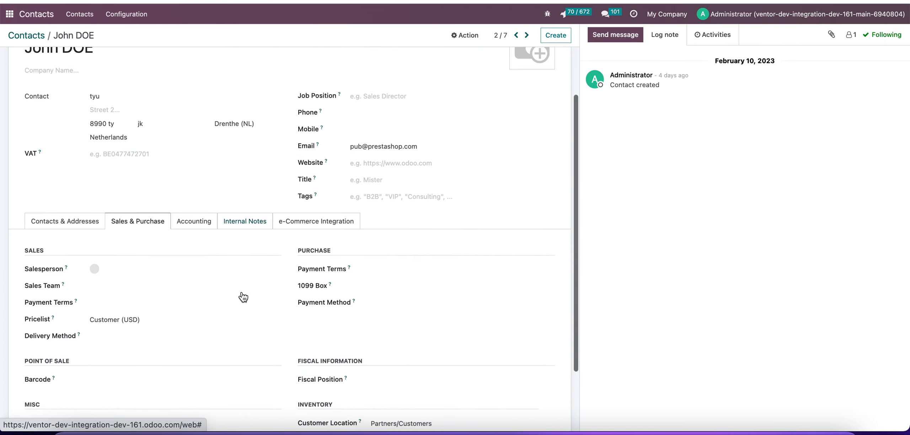
pyautogui.scroll(3, 241, 291)
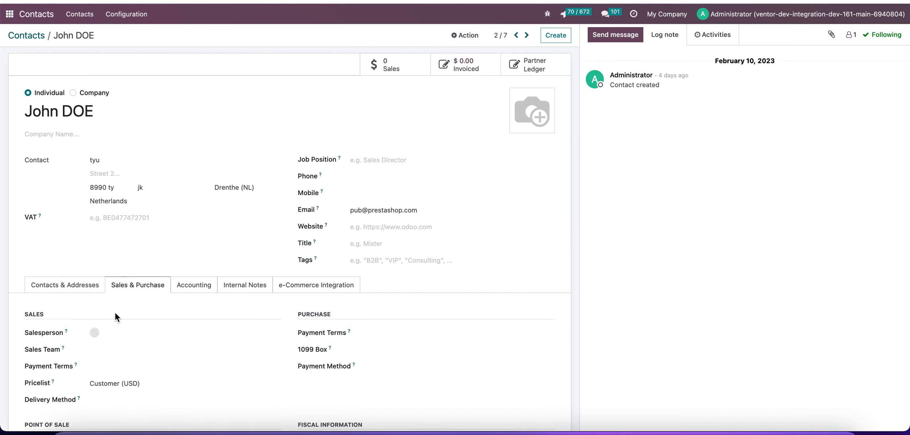
pyautogui.scroll(-3, 115, 312)
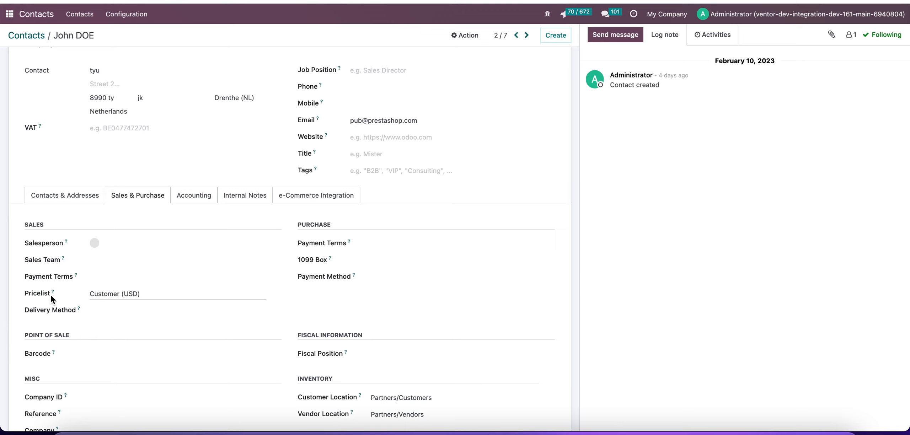
pyautogui.doubleClick(115, 294)
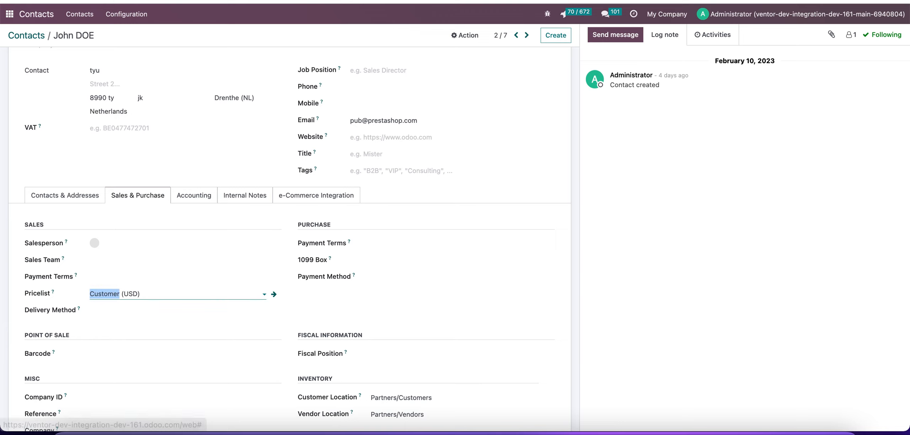
pyautogui.scroll(1, 220, 217)
pyautogui.scroll(3, 220, 217)
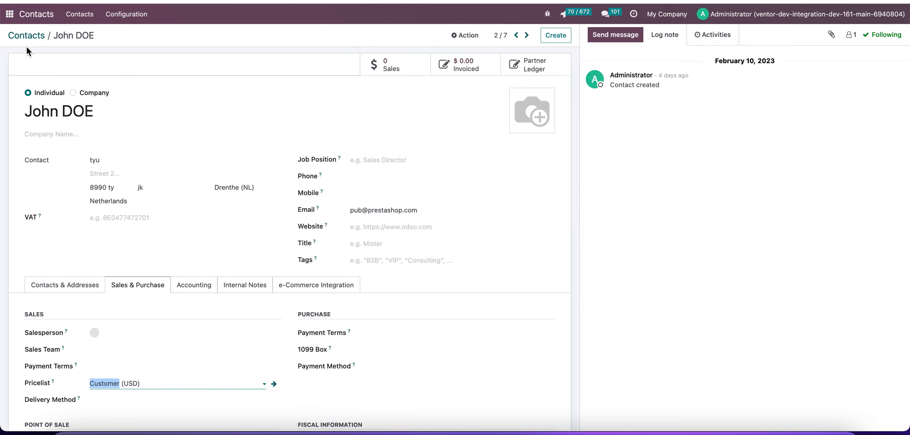